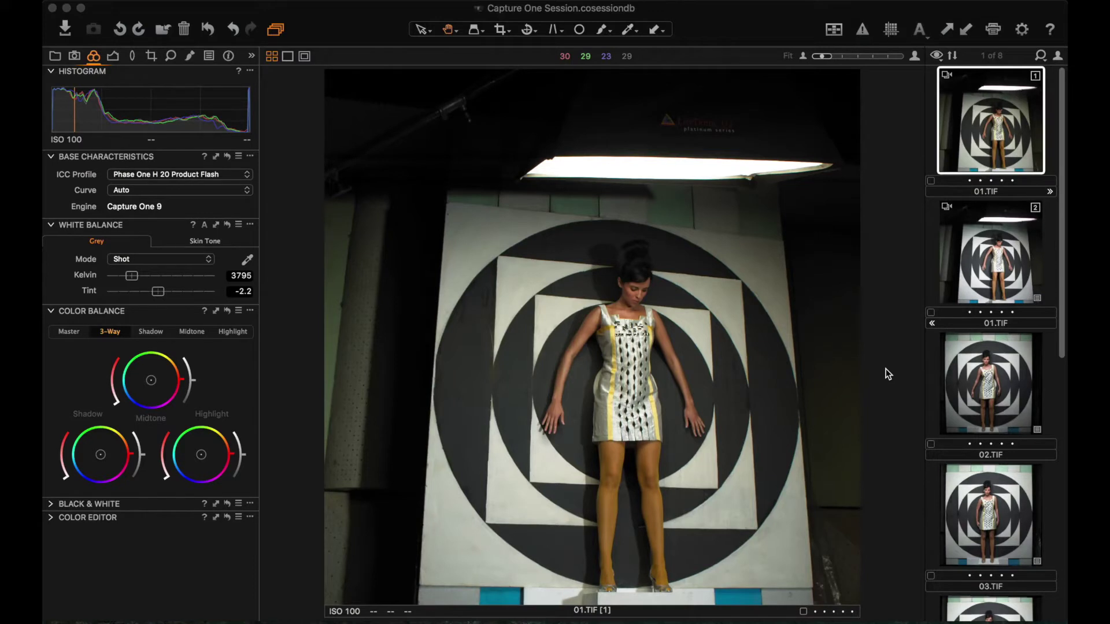
# Step: Browse the session images, then open portrait 06.TIF with its adjustments reset
pyautogui.click(1027, 271)
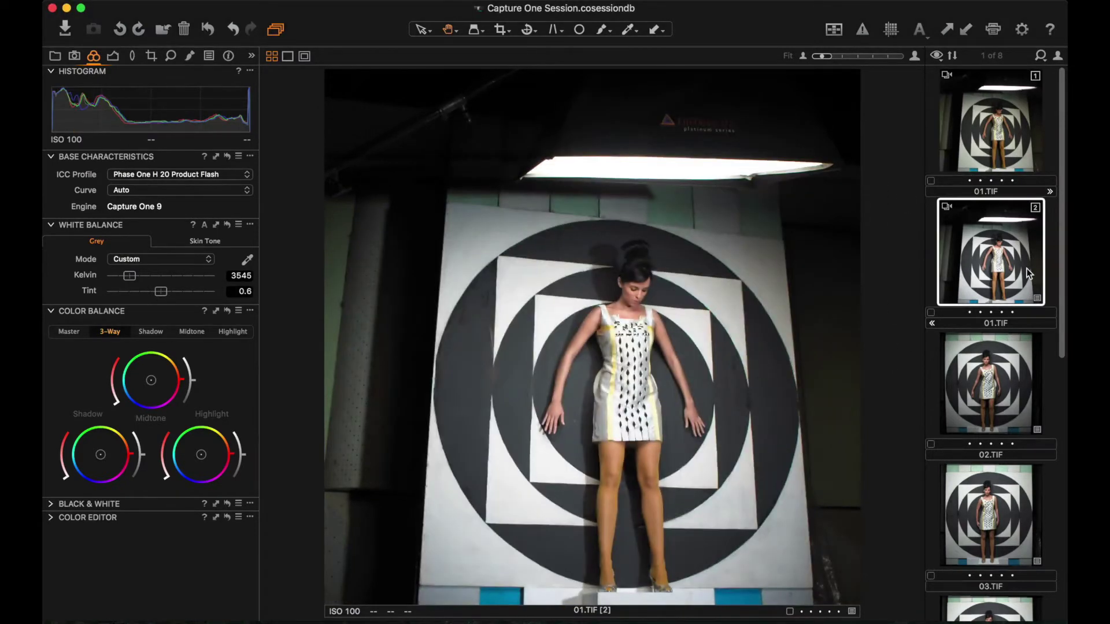
pyautogui.press('Down')
pyautogui.press('Down')
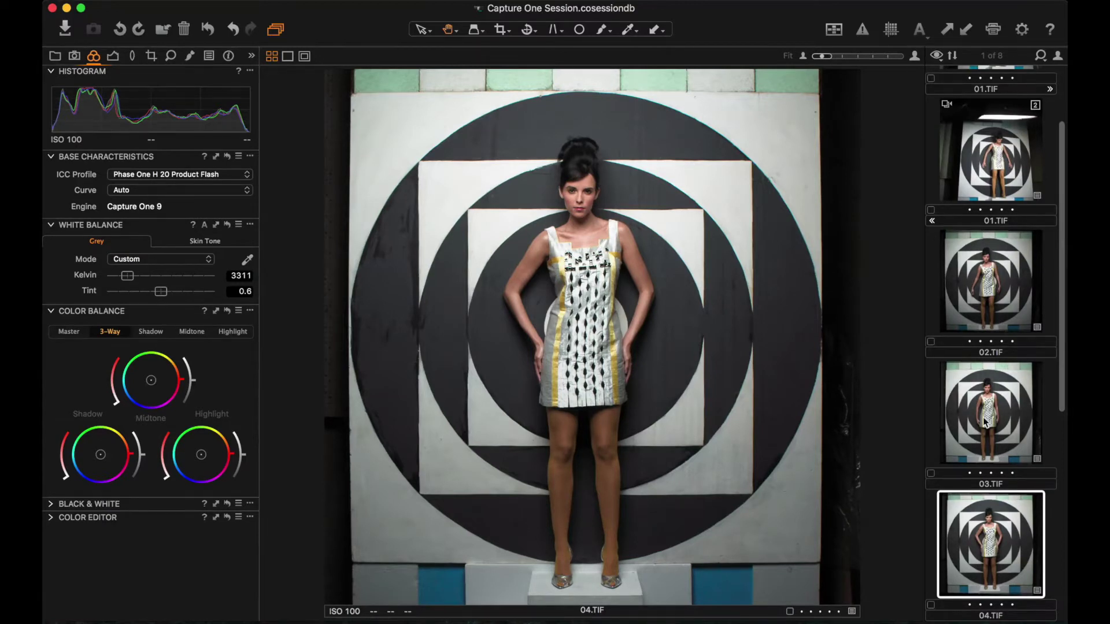
pyautogui.scroll(-5, 985, 423)
pyautogui.scroll(-2, 983, 422)
pyautogui.click(1011, 417)
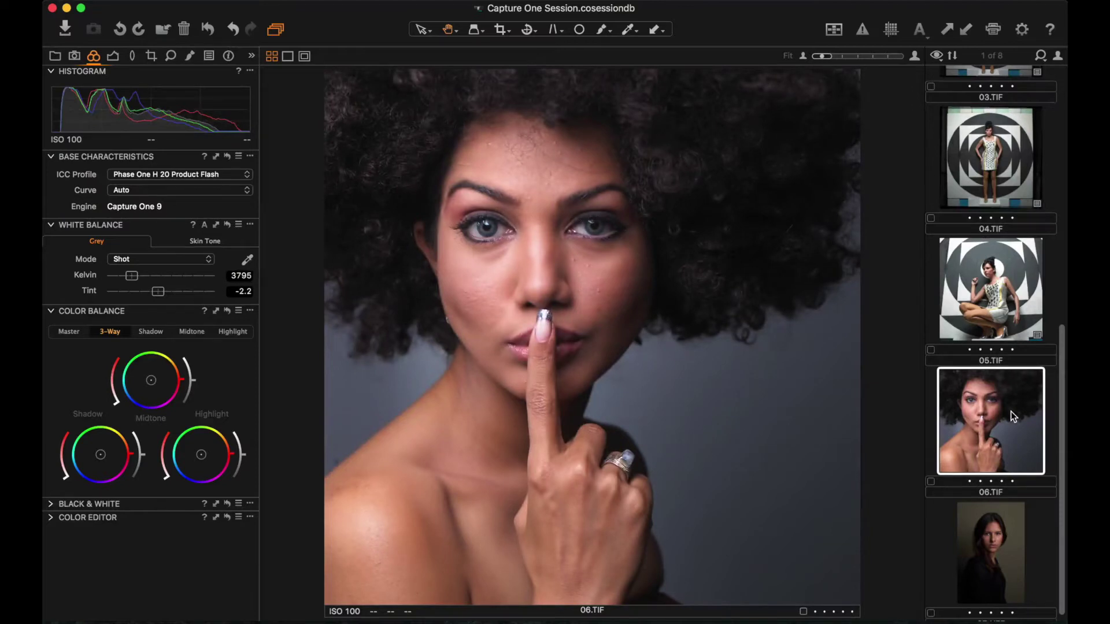
pyautogui.click(212, 32)
pyautogui.press('super+Tab')
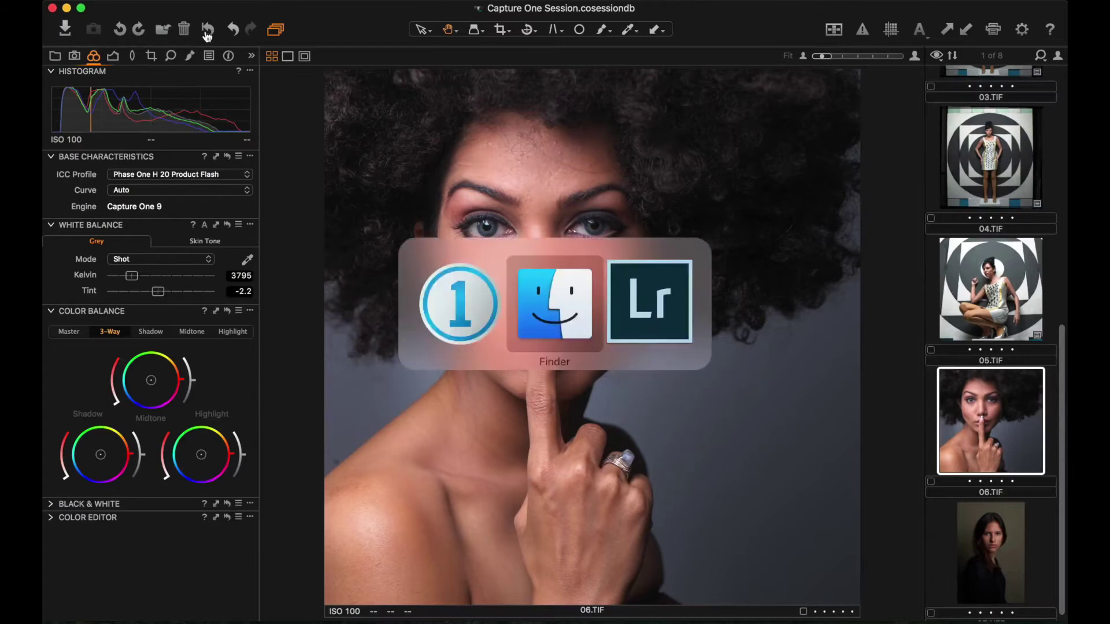
# Step: In Lightroom Develop, open the third filmstrip portrait and reset its develop settings
pyautogui.press('super+Tab')
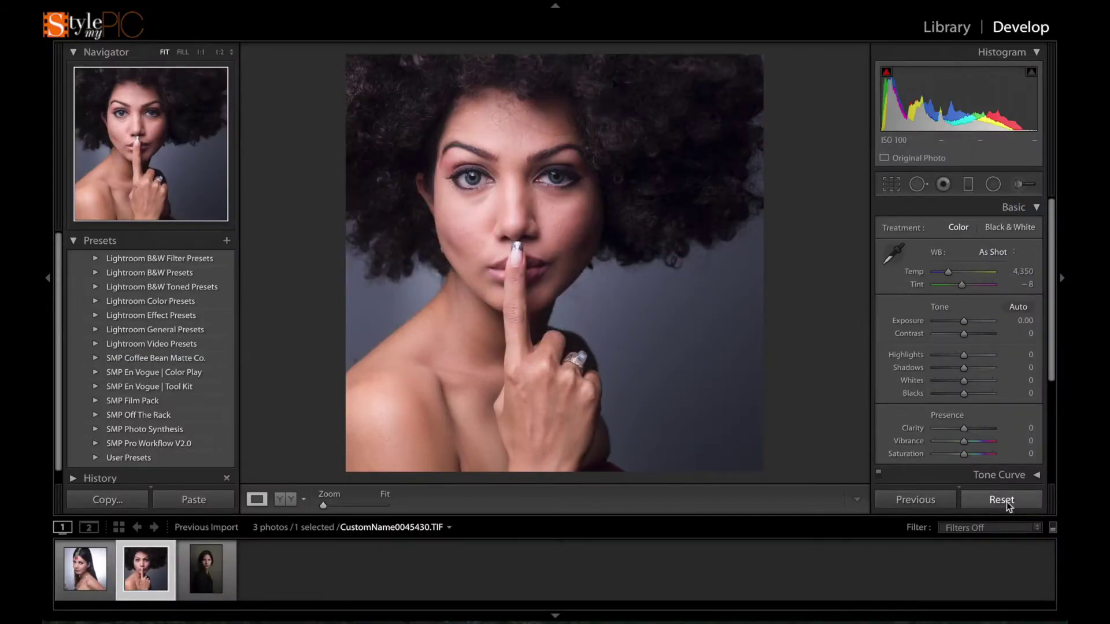
pyautogui.click(204, 572)
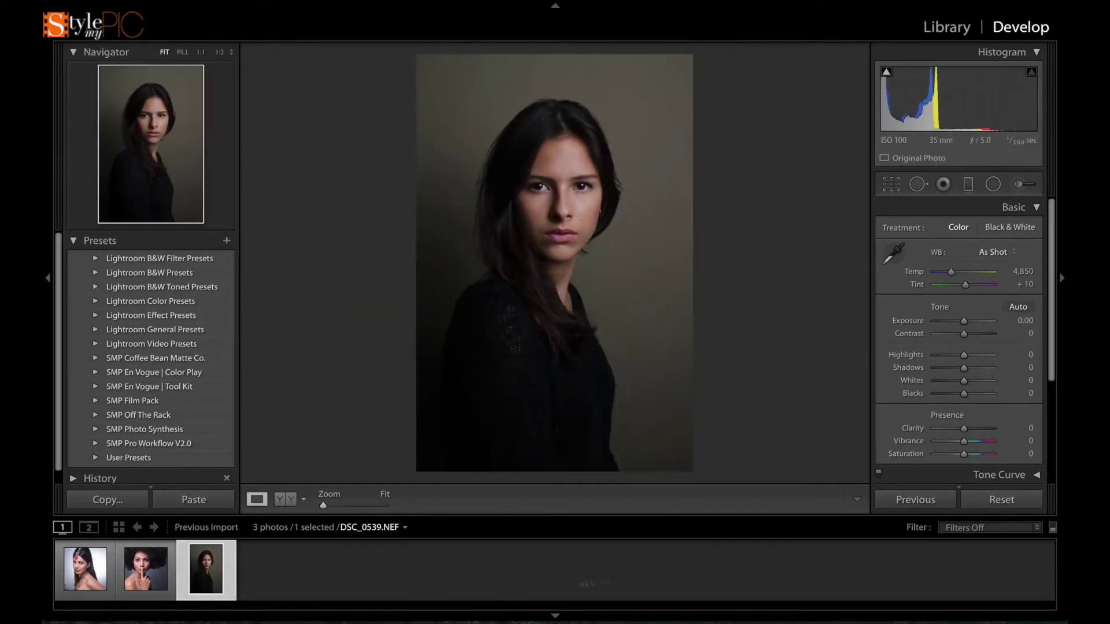
pyautogui.click(988, 505)
# Step: Compare the unedited 07.NEF in Capture One with Lightroom's rendering, ending in Capture One
pyautogui.press('super+Tab')
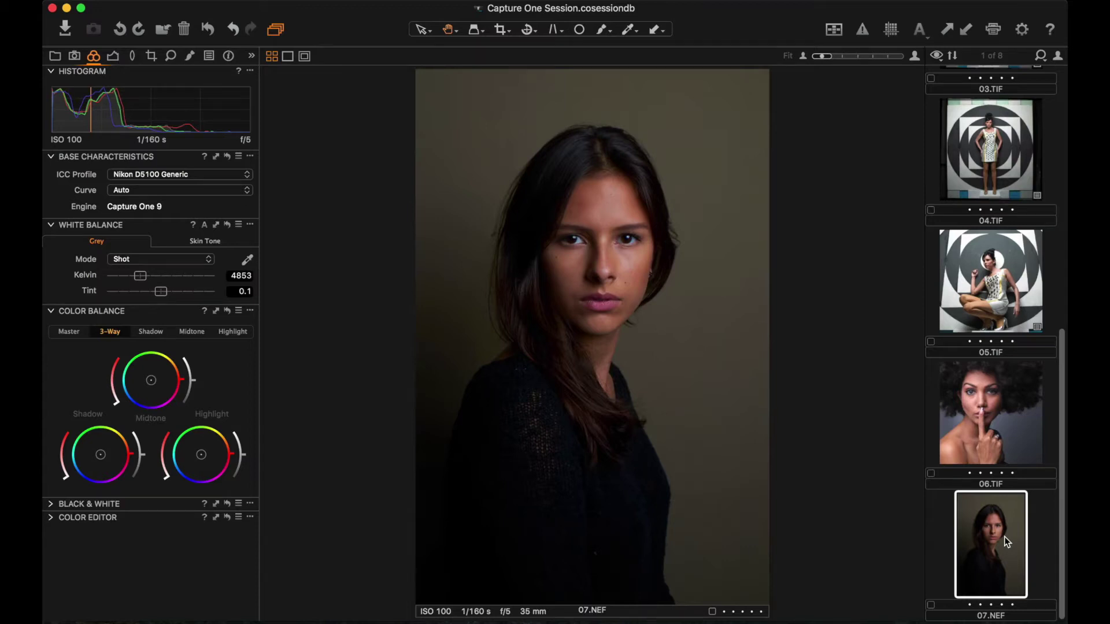
pyautogui.press('super+Tab')
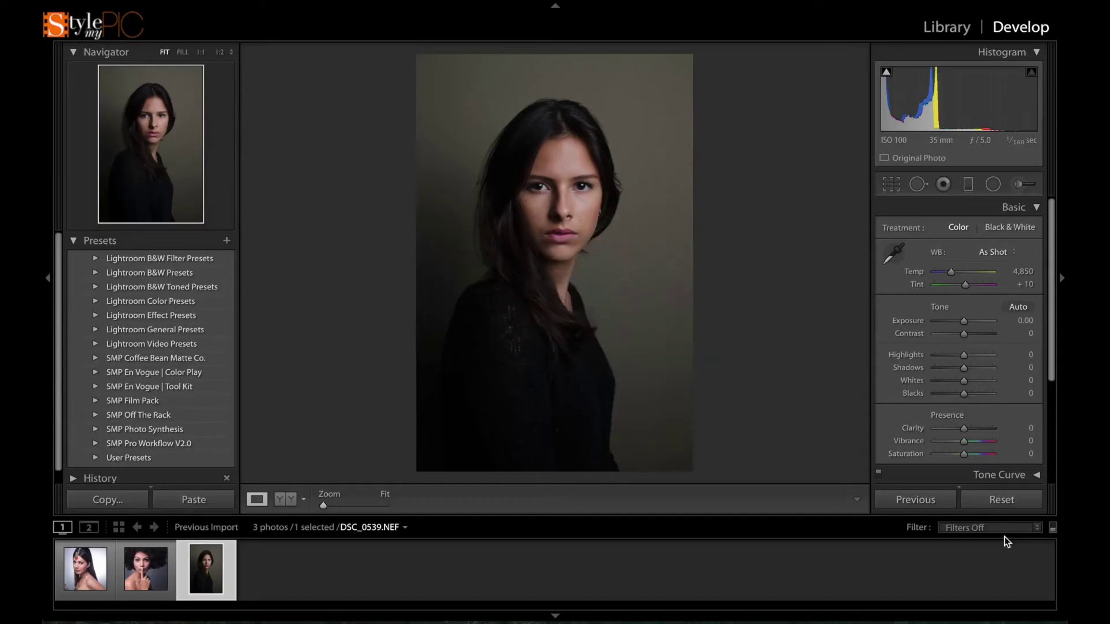
pyautogui.press('super+Tab')
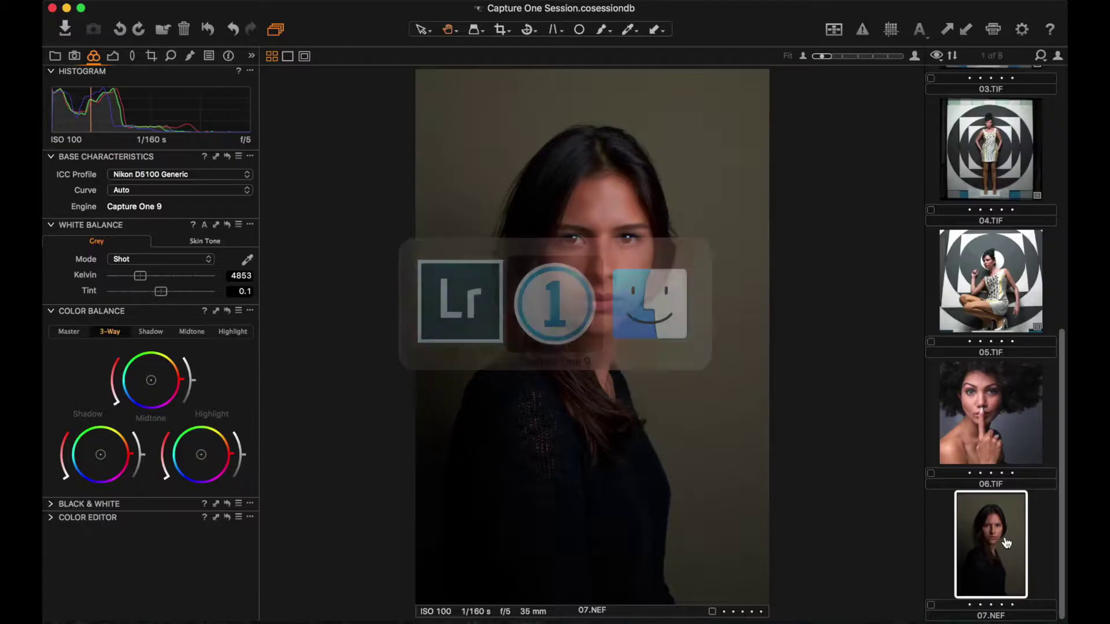
# Step: Apply the Nikon D810 Generic ICC profile to 07.NEF in Base Characteristics
pyautogui.click(238, 174)
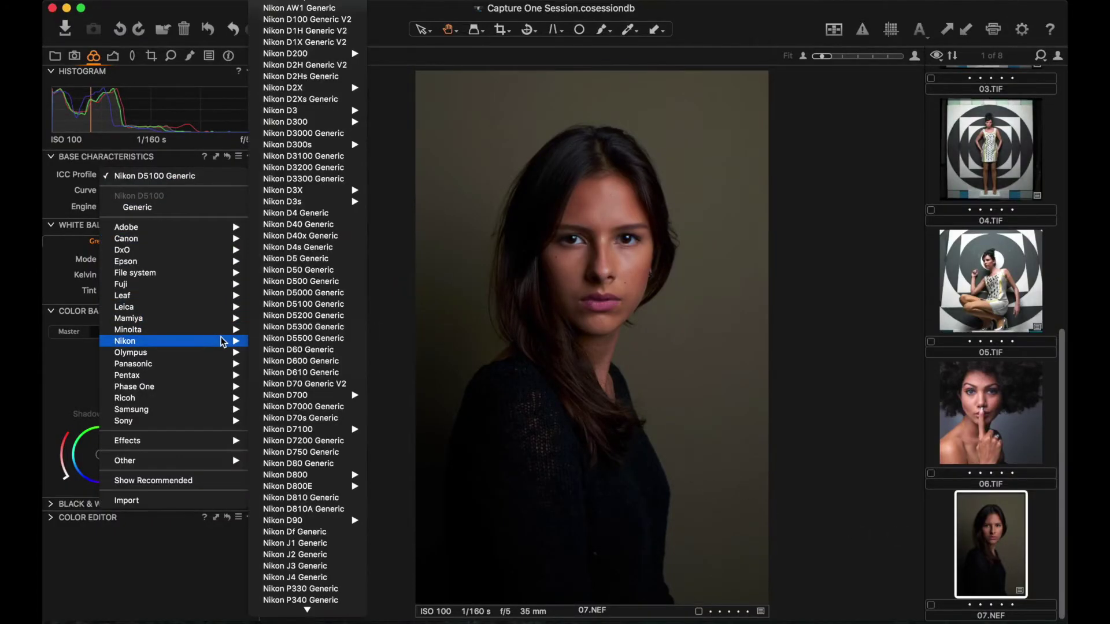
pyautogui.moveTo(174, 341)
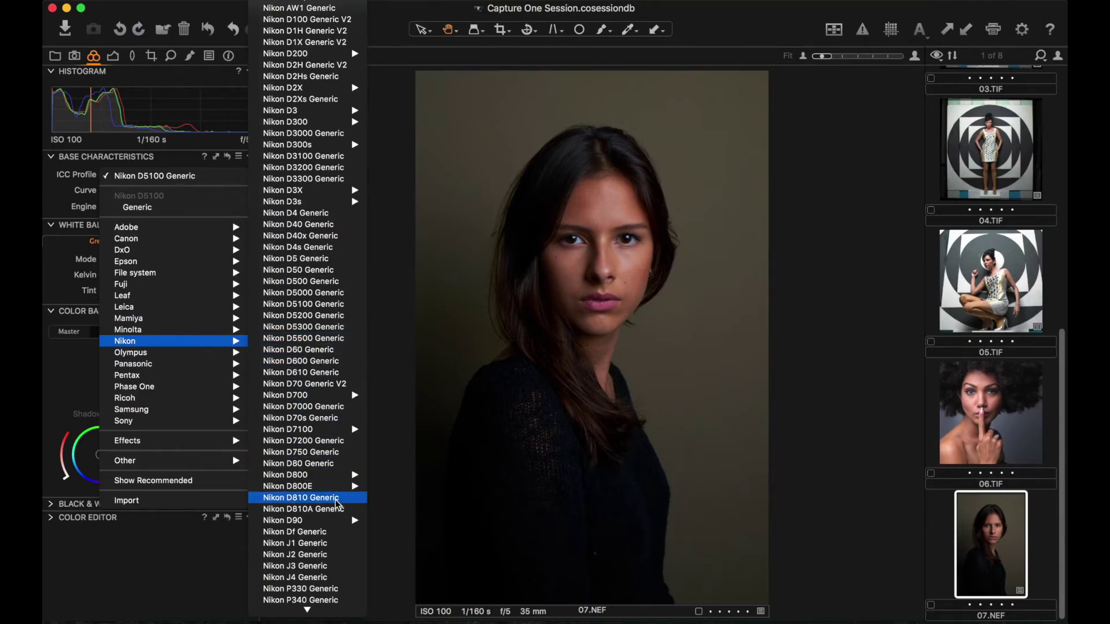
pyautogui.click(338, 499)
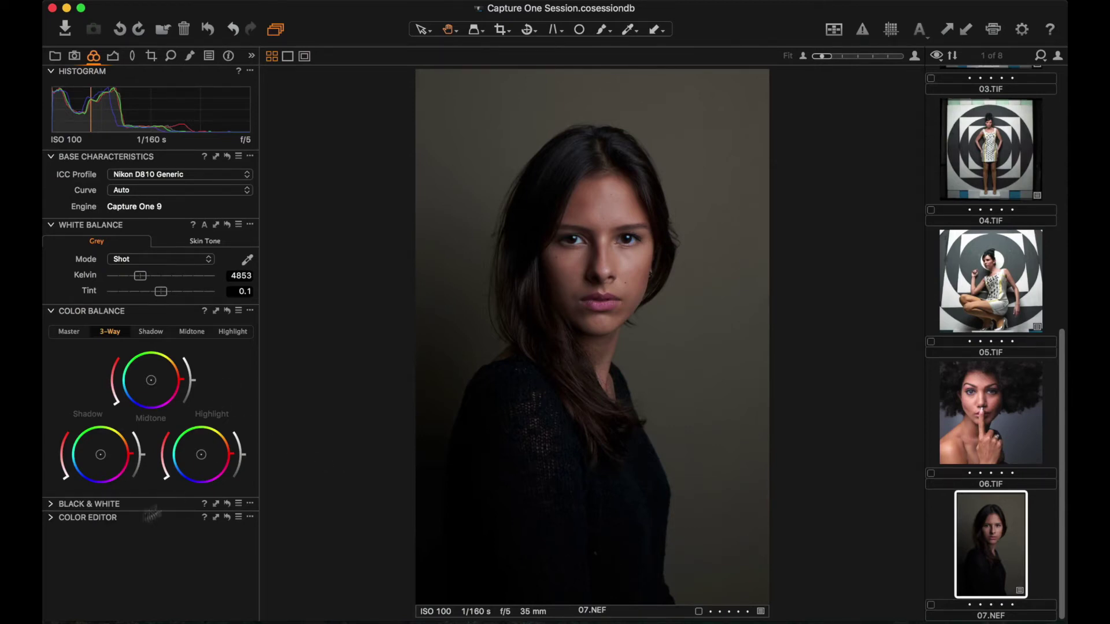
# Step: In Color Editor's Skin Tone tab, sample the face's skin and lower smoothness to 11.4
pyautogui.click(49, 516)
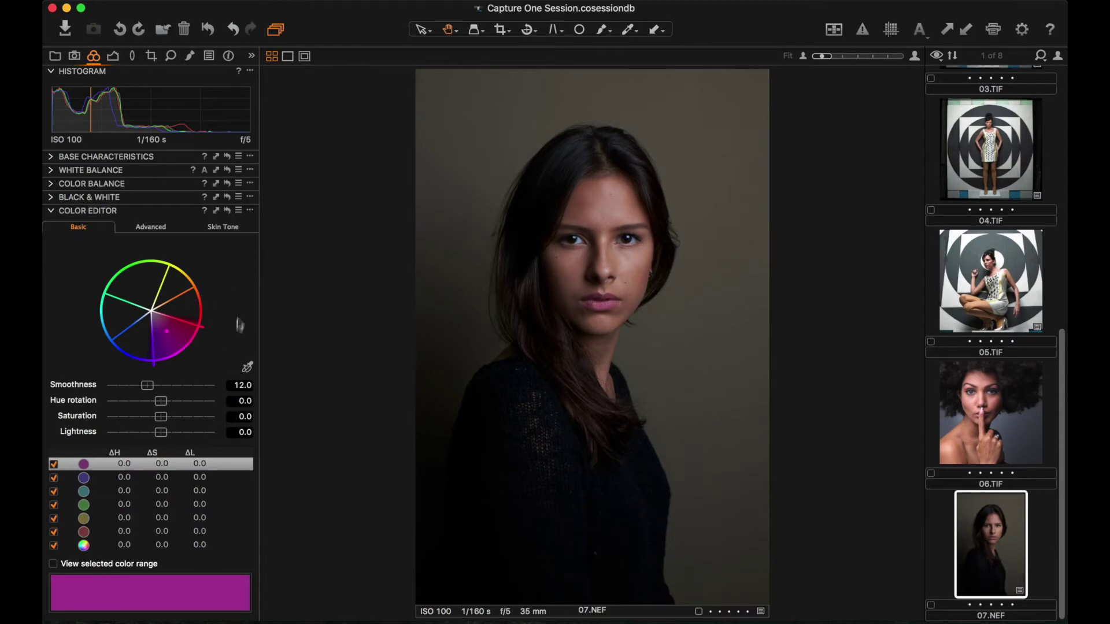
pyautogui.click(232, 228)
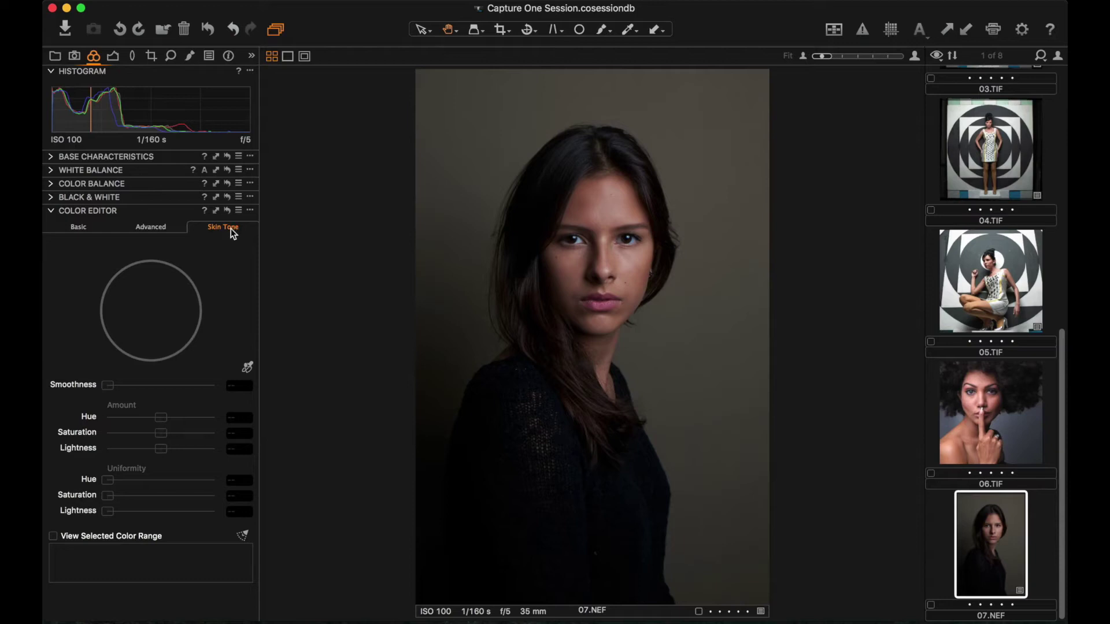
pyautogui.click(248, 365)
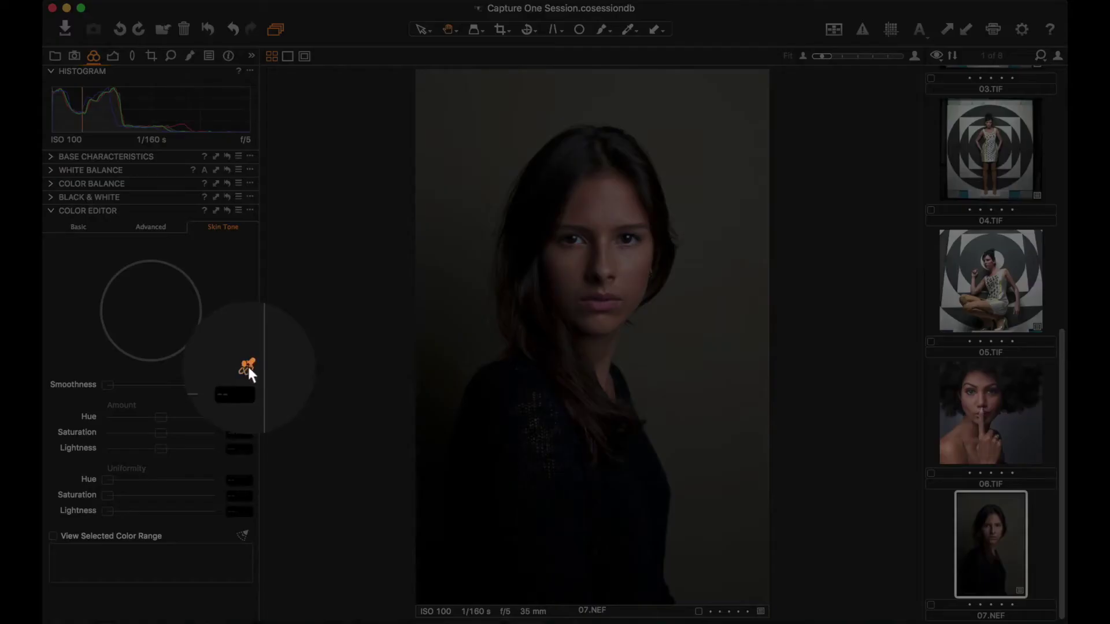
pyautogui.click(583, 257)
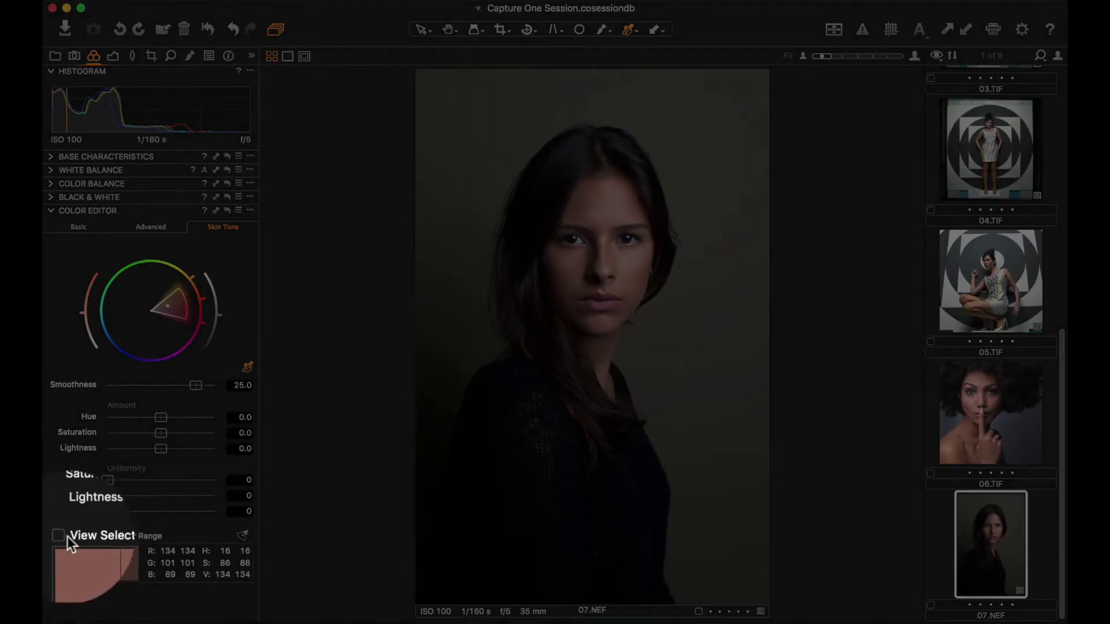
pyautogui.click(61, 536)
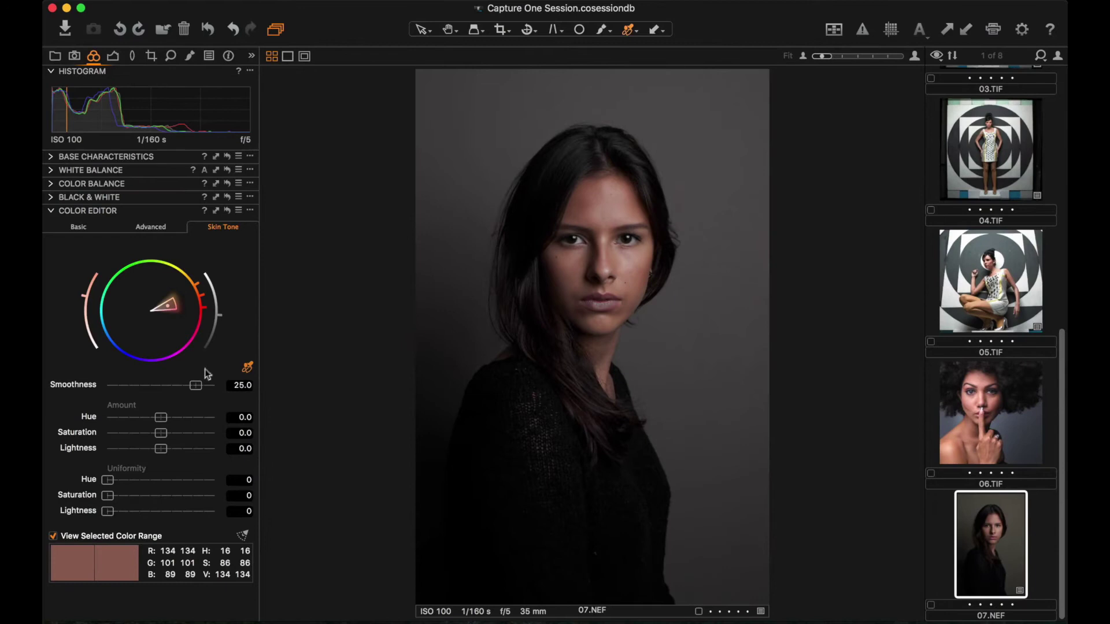
pyautogui.moveTo(196, 386); pyautogui.dragTo(143, 386)
# Step: Set skin tone uniformity to 60/65/76, amount hue to -1.5 and saturation to -10.1
pyautogui.click(53, 537)
pyautogui.moveTo(109, 480); pyautogui.dragTo(175, 474)
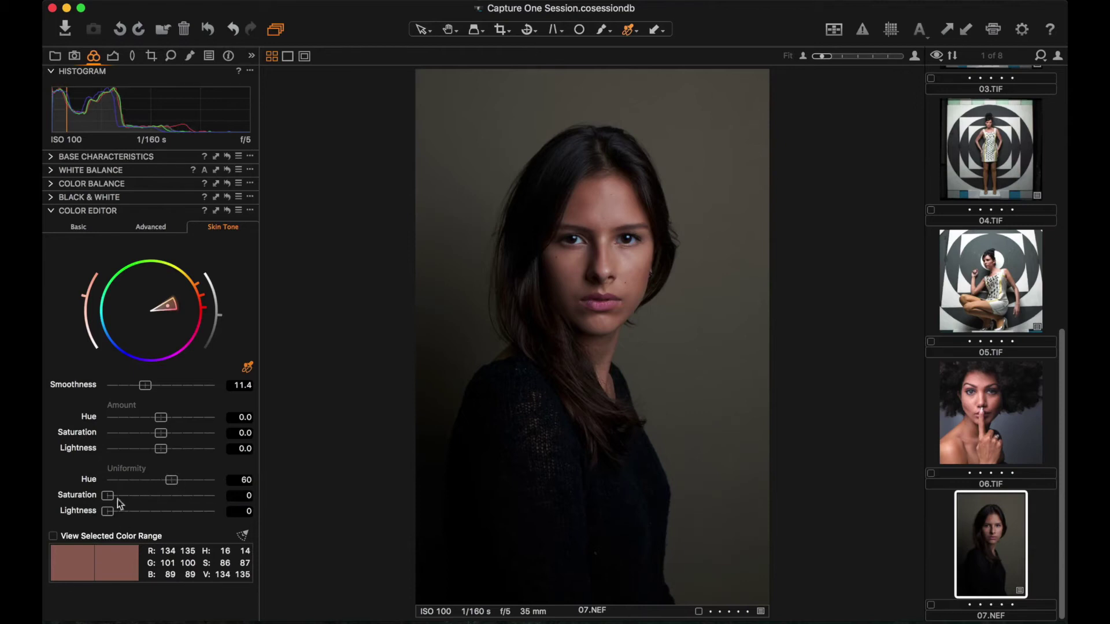
pyautogui.moveTo(111, 496); pyautogui.dragTo(176, 495)
pyautogui.moveTo(108, 515); pyautogui.dragTo(190, 496)
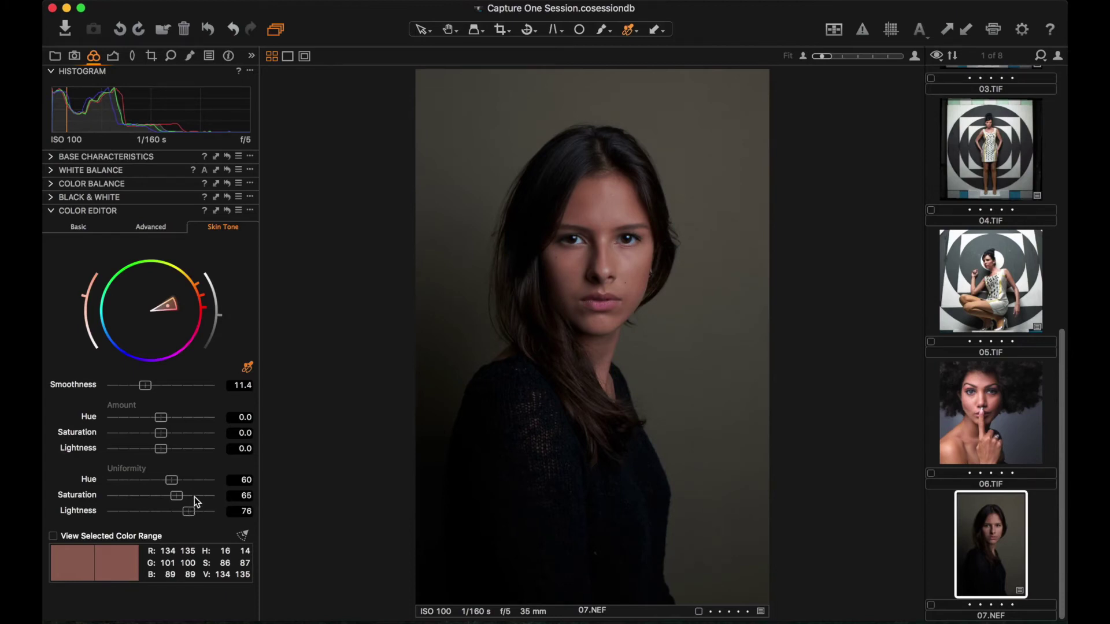
pyautogui.moveTo(161, 418)
pyautogui.mouseDown()
pyautogui.moveTo(137, 419)
pyautogui.moveTo(152, 432)
pyautogui.moveTo(132, 434)
pyautogui.moveTo(143, 432)
pyautogui.mouseUp()
# Step: Create a New Variant of 07.NEF, then reselect variant 1 with Color Balance expanded
pyautogui.rightClick(1003, 532)
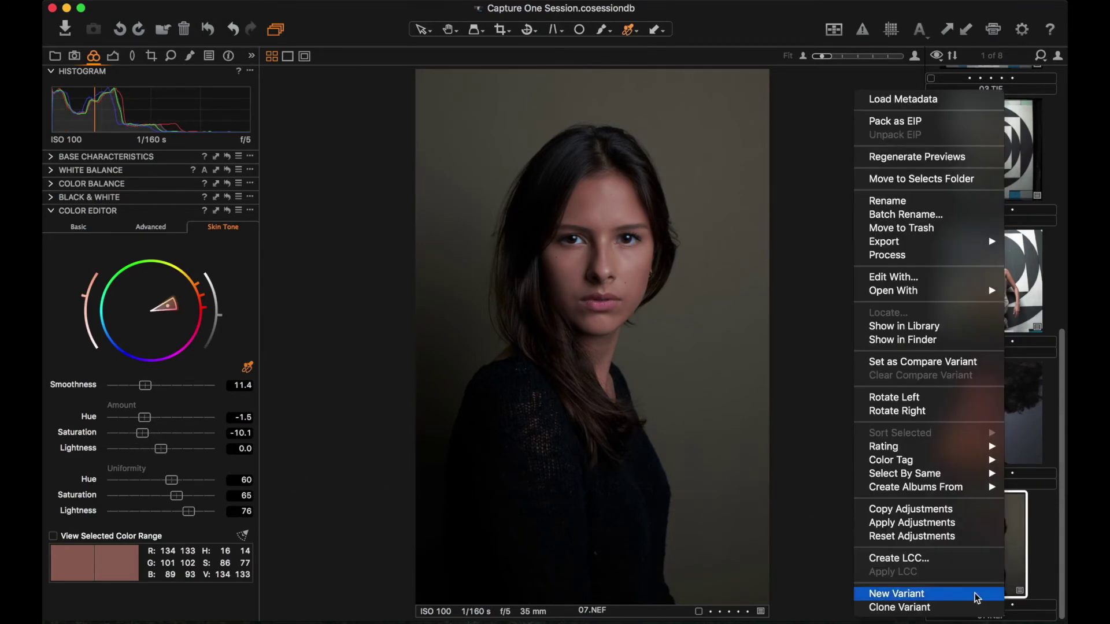
pyautogui.click(976, 595)
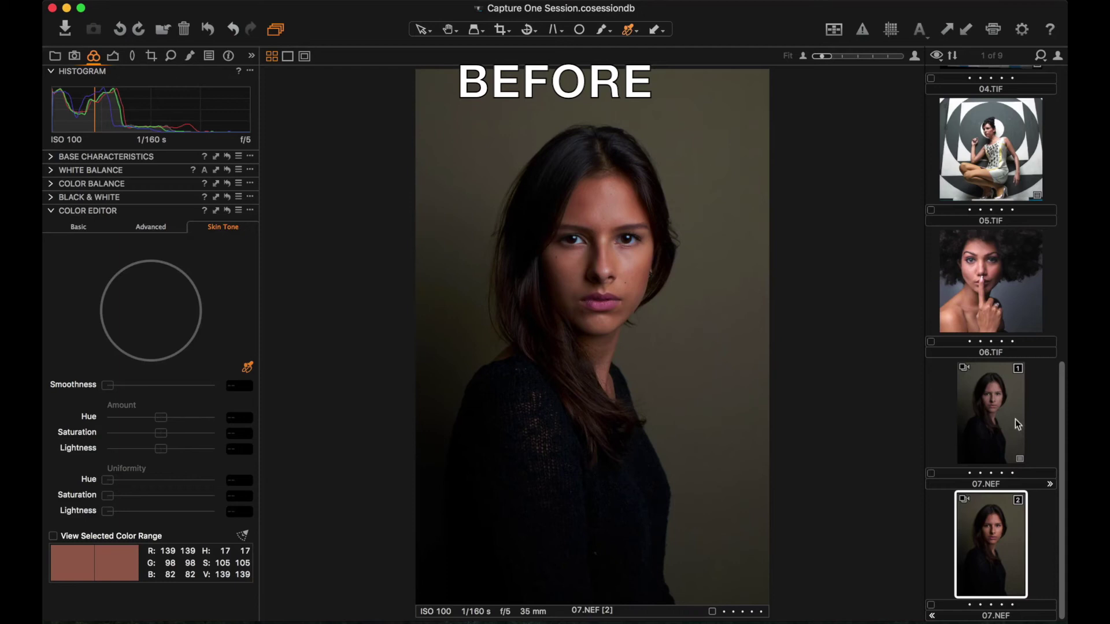
pyautogui.click(1012, 415)
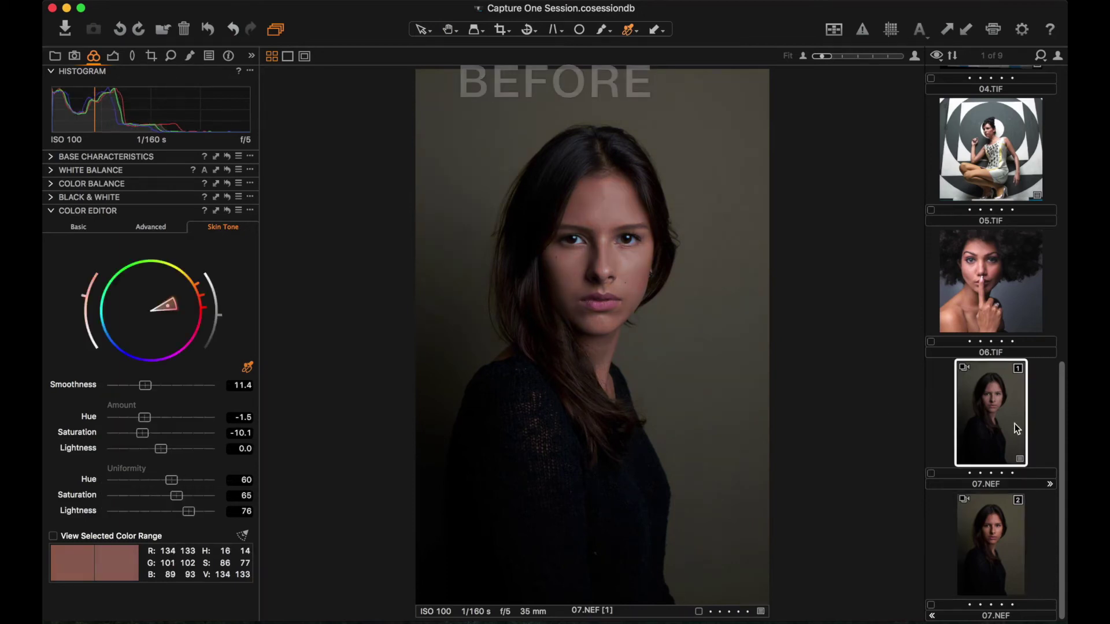
pyautogui.click(52, 185)
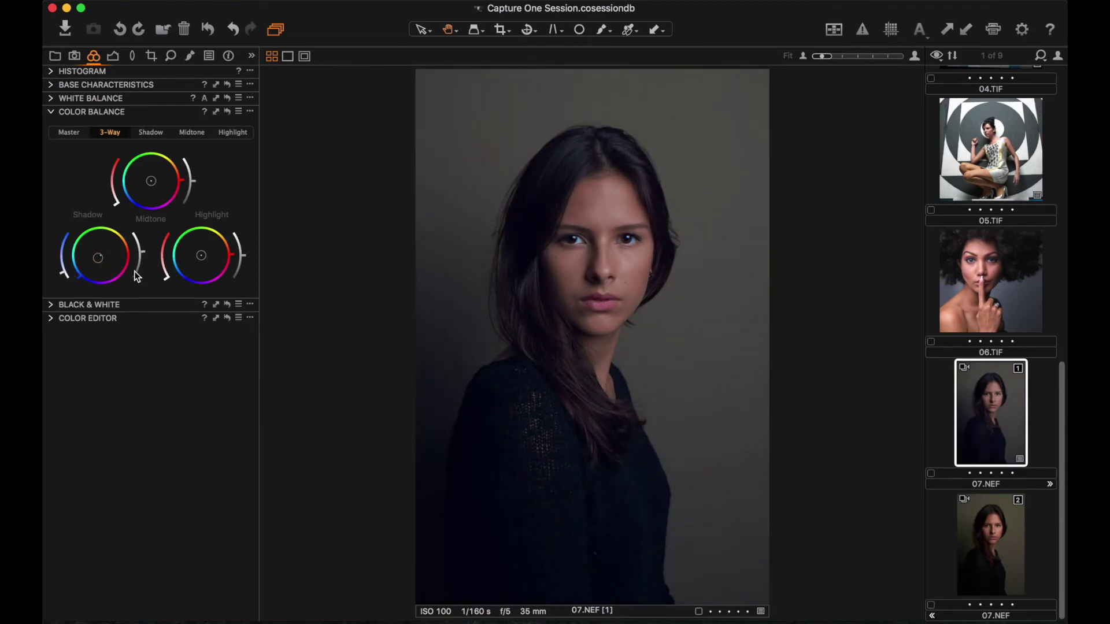
# Step: Clone variant 1 into 07.NEF [3] and make a Lightroom virtual copy of the portrait
pyautogui.click(994, 546)
pyautogui.rightClick(1010, 432)
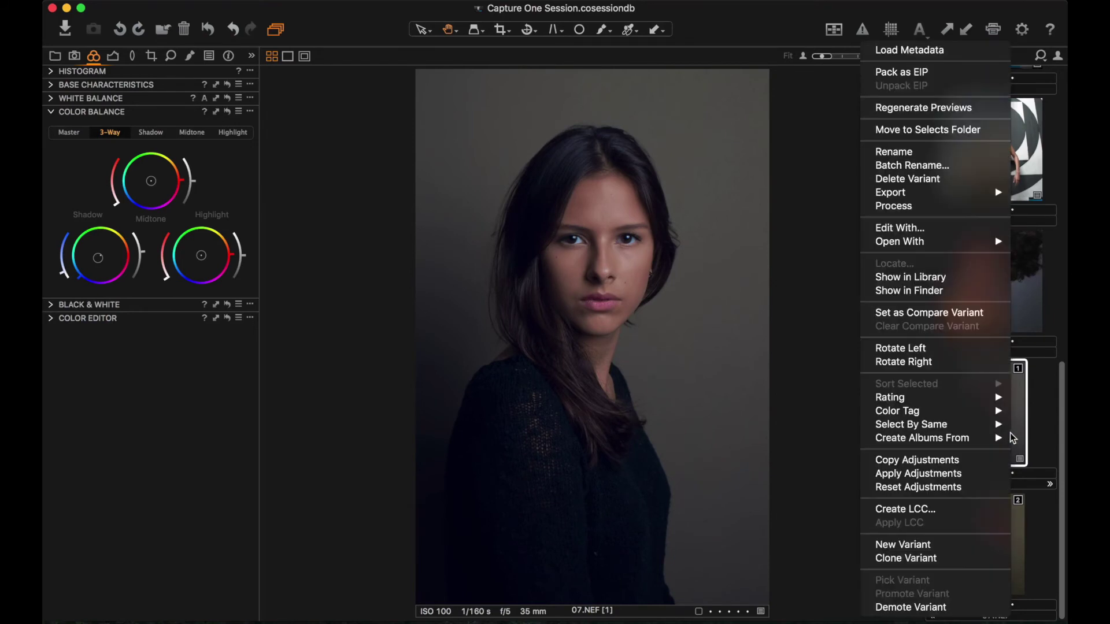
pyautogui.click(991, 558)
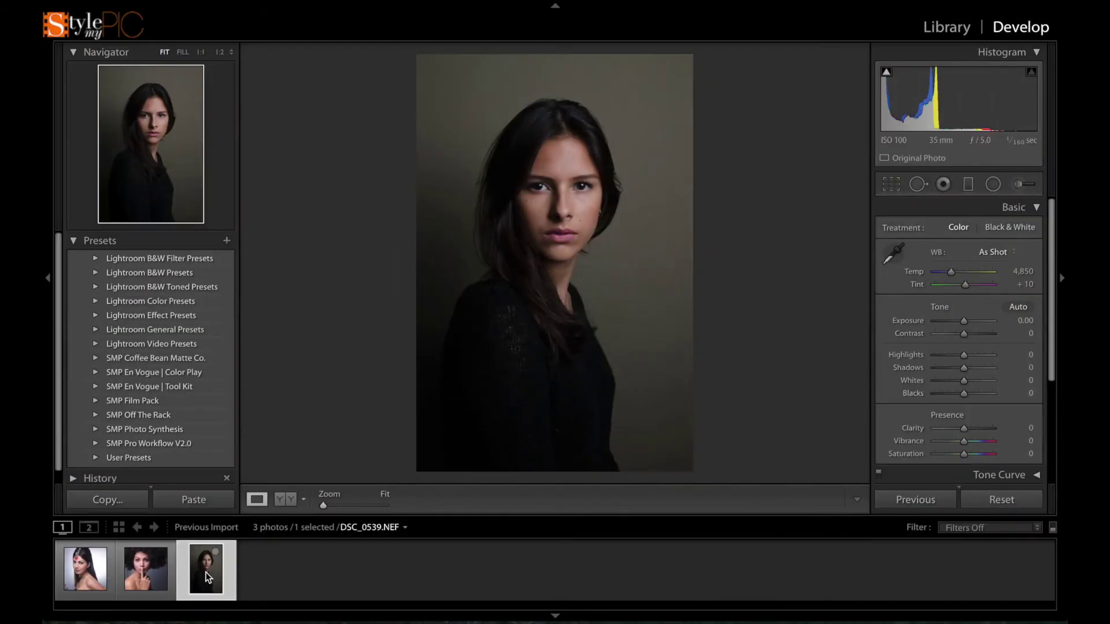
pyautogui.rightClick(205, 576)
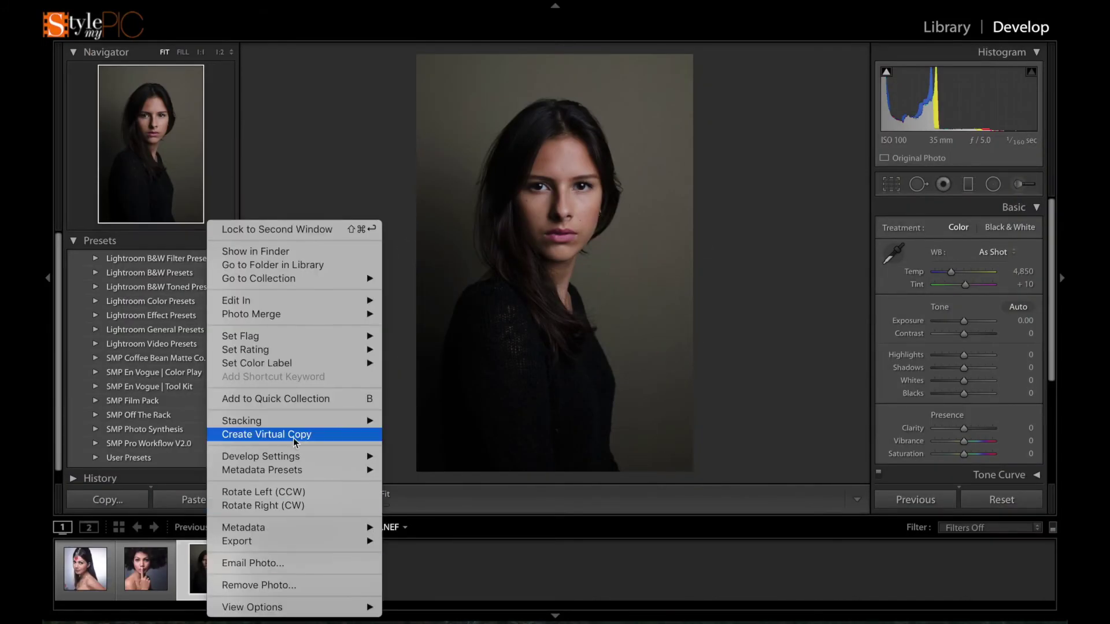
pyautogui.click(293, 441)
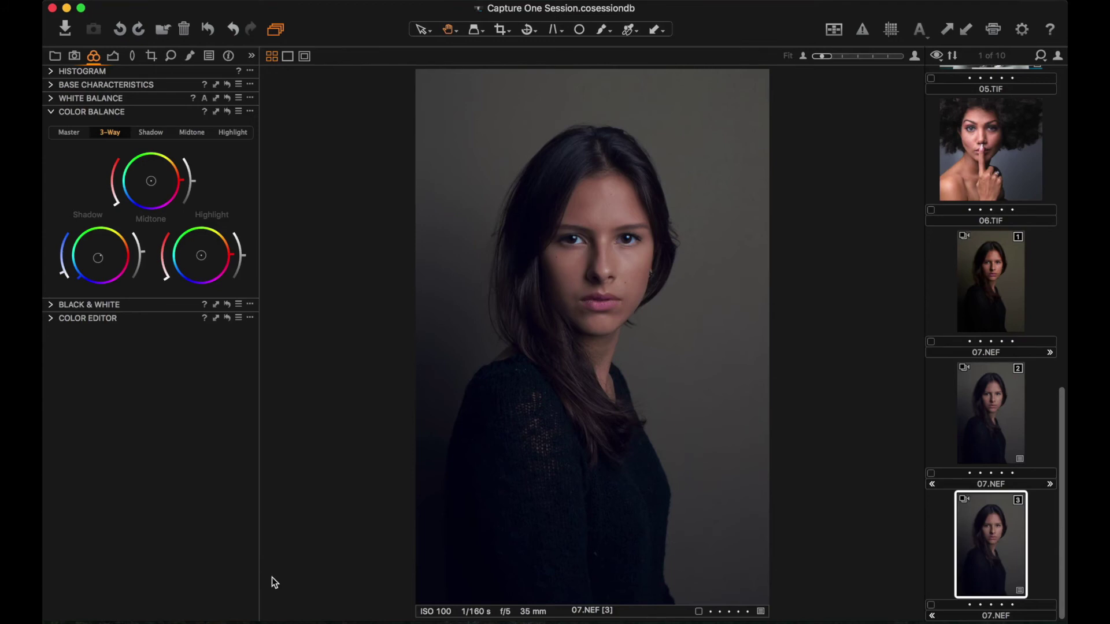
# Step: Darken variant 2; give variant 3 exposure +0.66, contrast -30, brightness 2; view both
pyautogui.click(1000, 423)
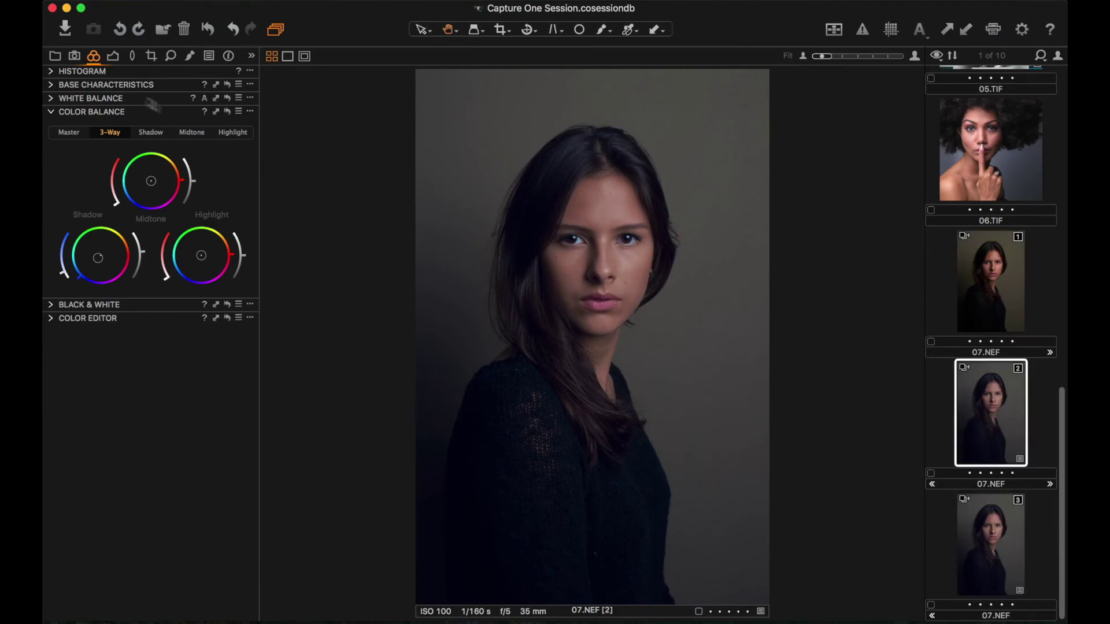
pyautogui.click(113, 55)
pyautogui.moveTo(160, 174)
pyautogui.mouseDown()
pyautogui.moveTo(150, 193)
pyautogui.moveTo(126, 193)
pyautogui.moveTo(163, 206)
pyautogui.mouseUp()
pyautogui.press('Right')
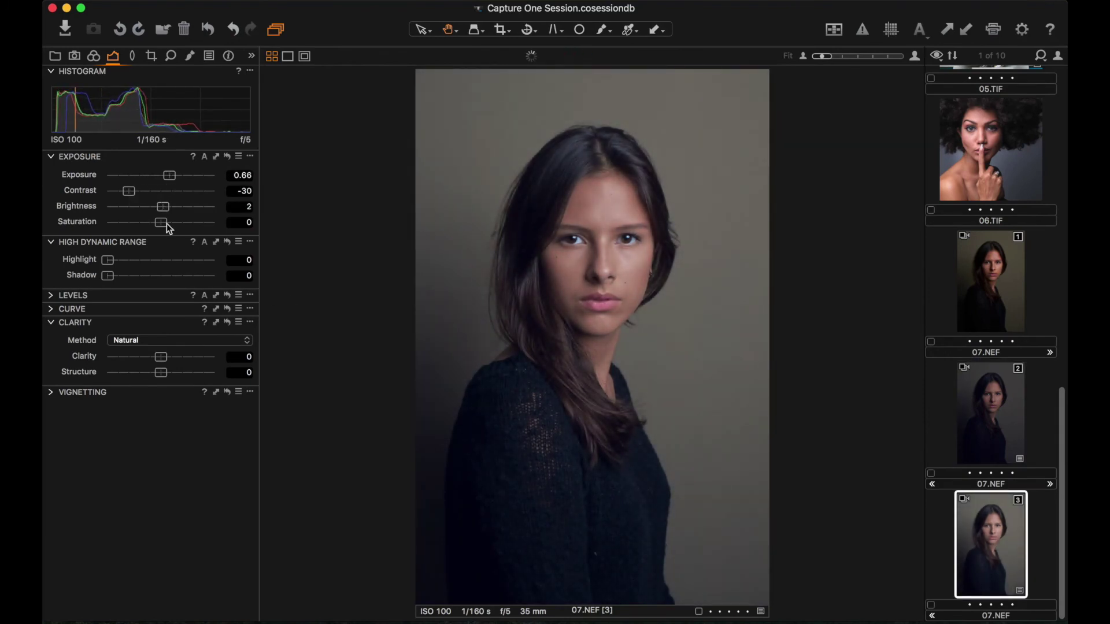
pyautogui.keyDown('super'); pyautogui.click(994, 420); pyautogui.keyUp('super')
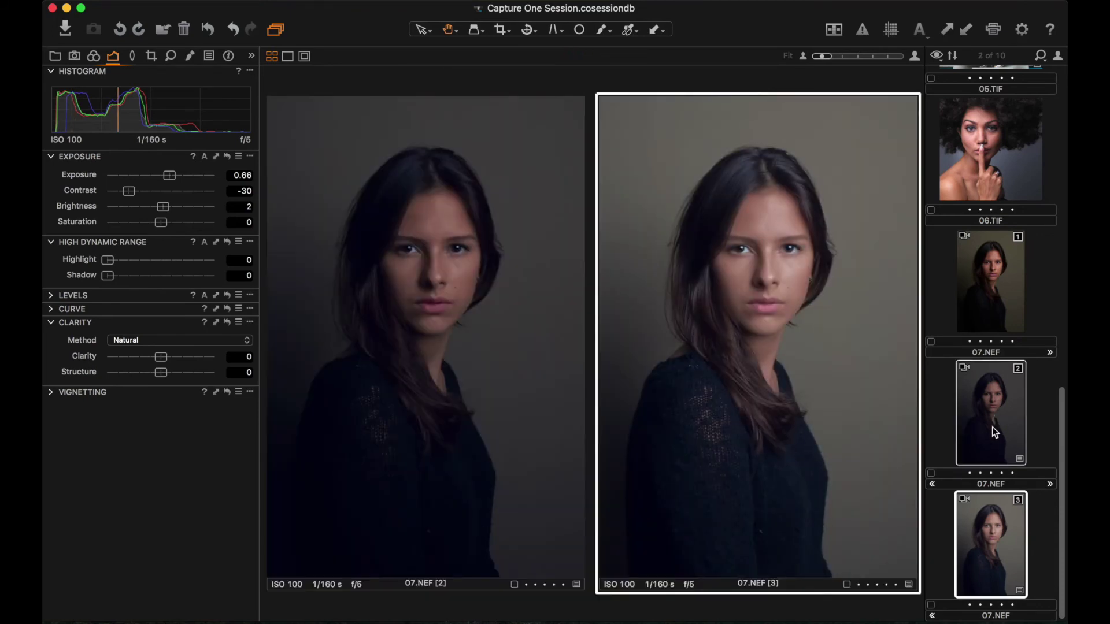
# Step: Use Edit With to send both variants to Adobe Photoshop CC 2015 as sRGB JPEGs
pyautogui.rightClick(995, 425)
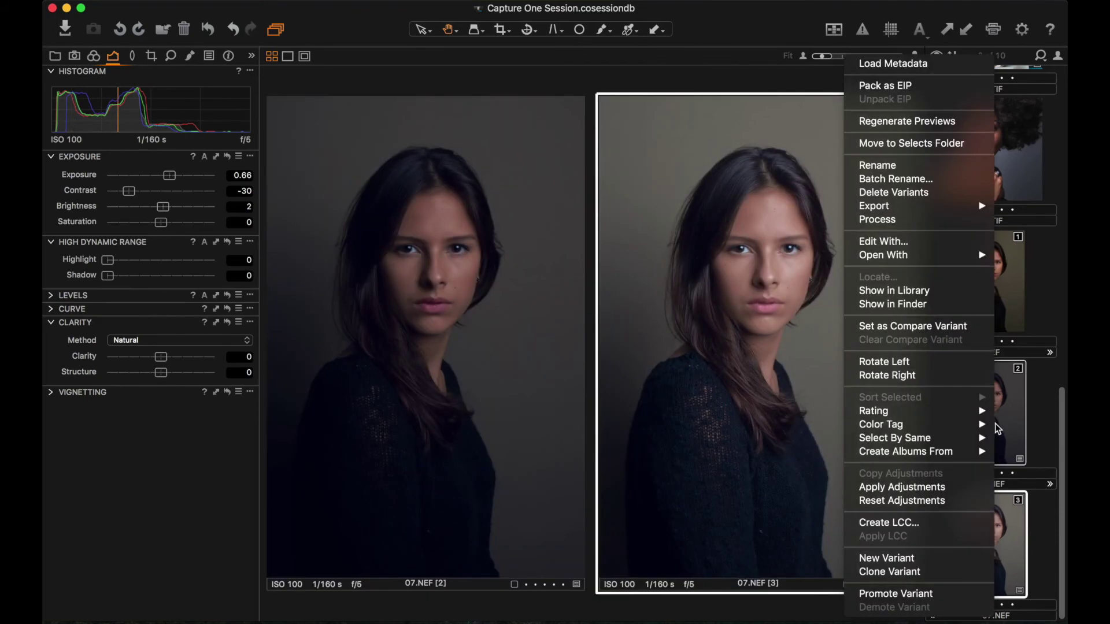
pyautogui.click(919, 243)
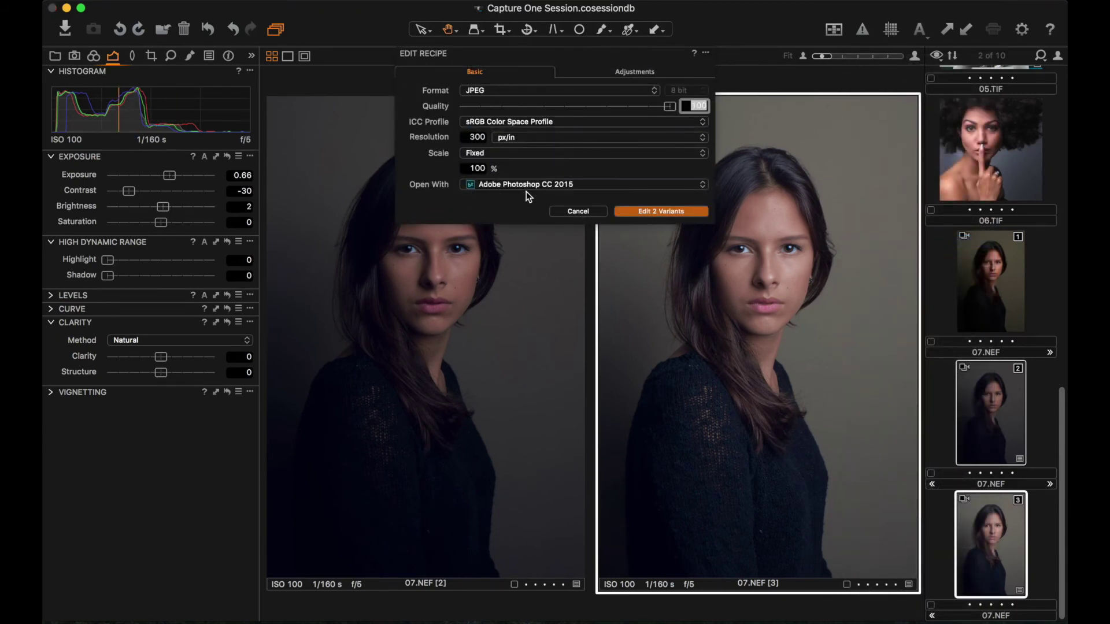
pyautogui.click(663, 211)
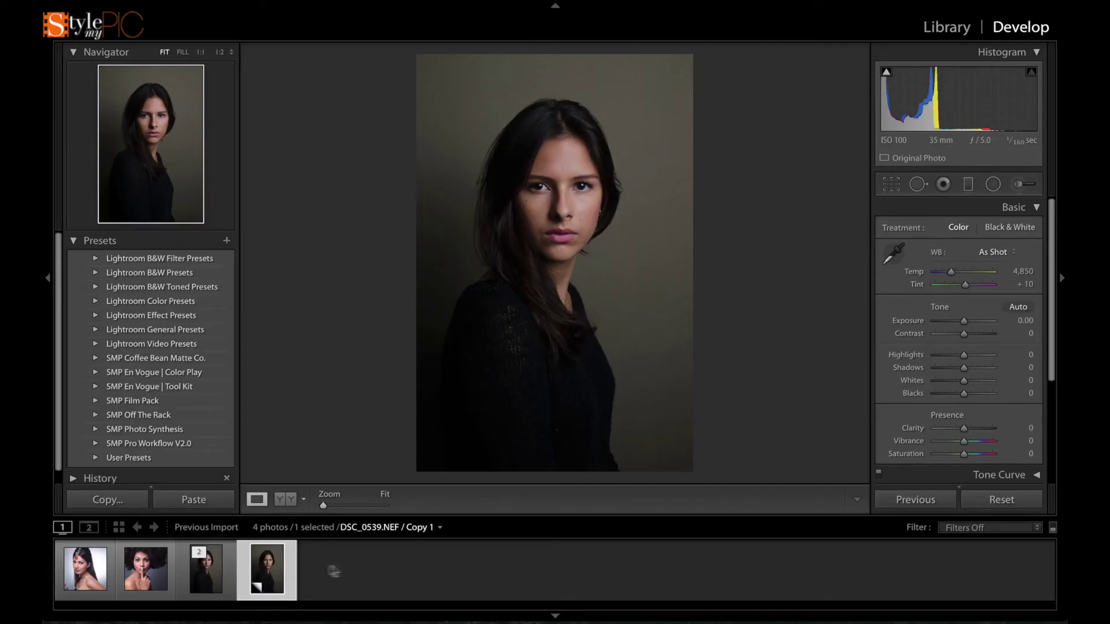
# Step: Select the portrait plus its virtual copy and choose Edit In > Open as Layers in Photoshop
pyautogui.keyDown('shift'); pyautogui.click(208, 575); pyautogui.keyUp('shift')
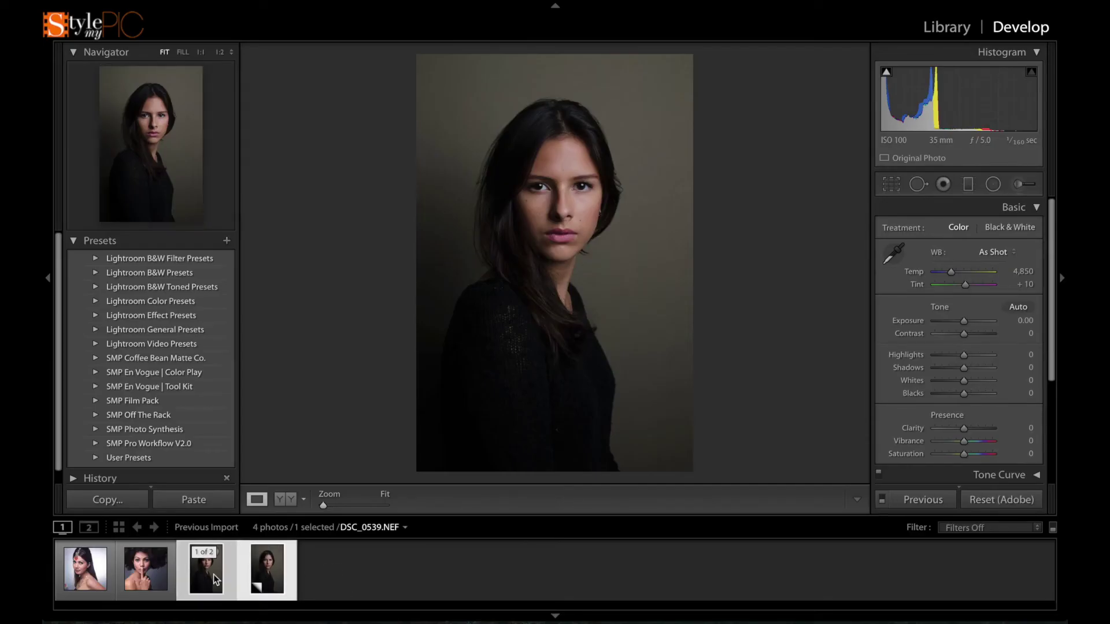
pyautogui.rightClick(215, 580)
pyautogui.moveTo(260, 301)
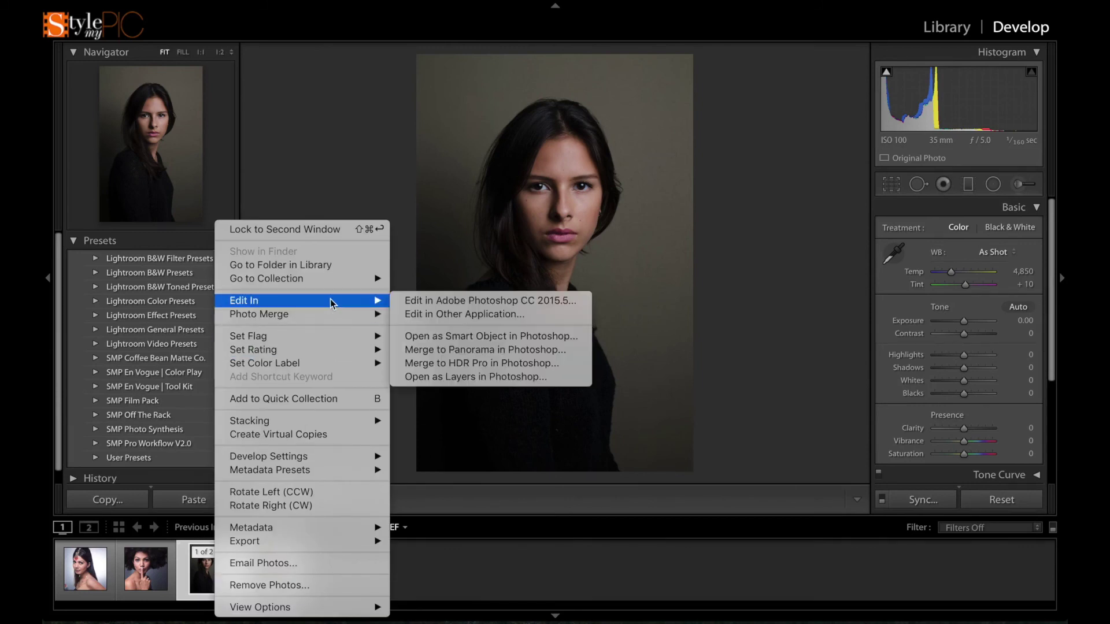
pyautogui.click(568, 385)
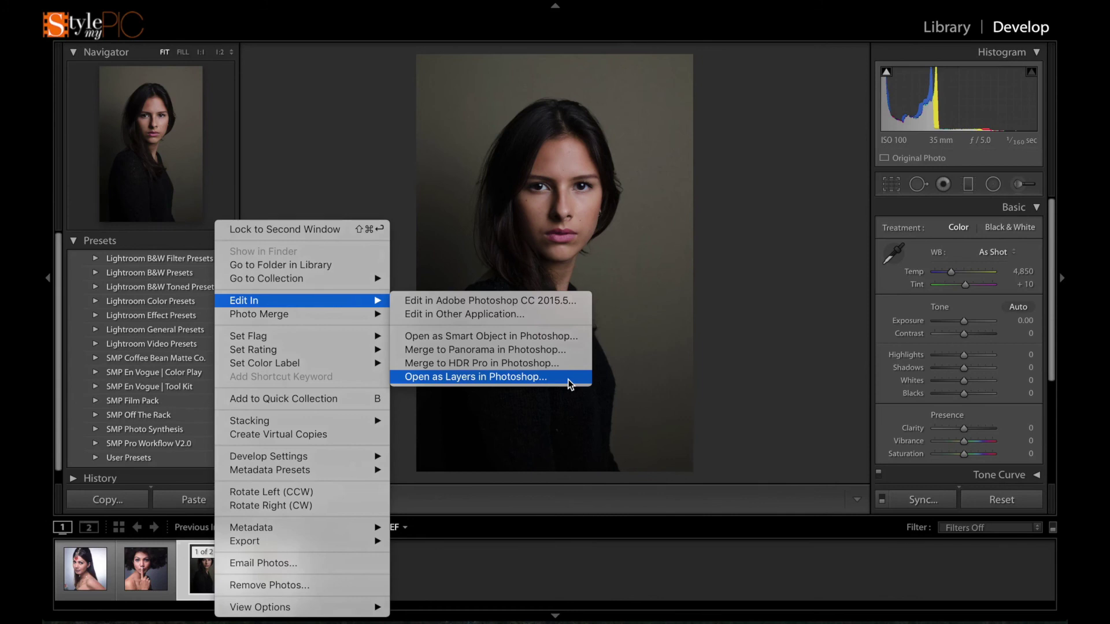